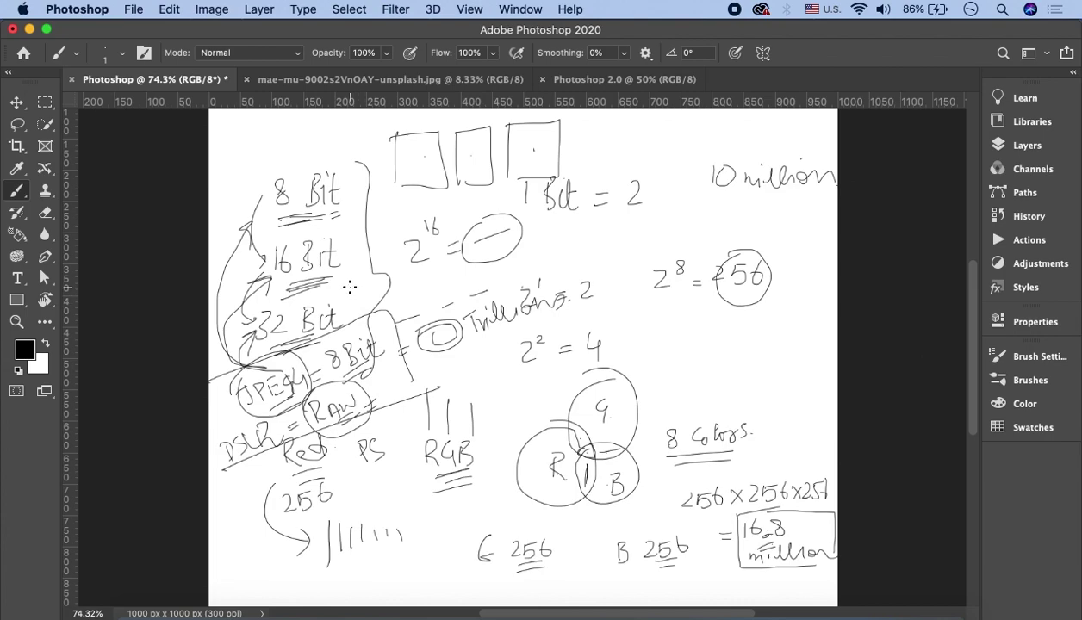
- Switch to the blank white 1000×1000 px 'Photoshop 2.0' document tab
left_click(576, 81)
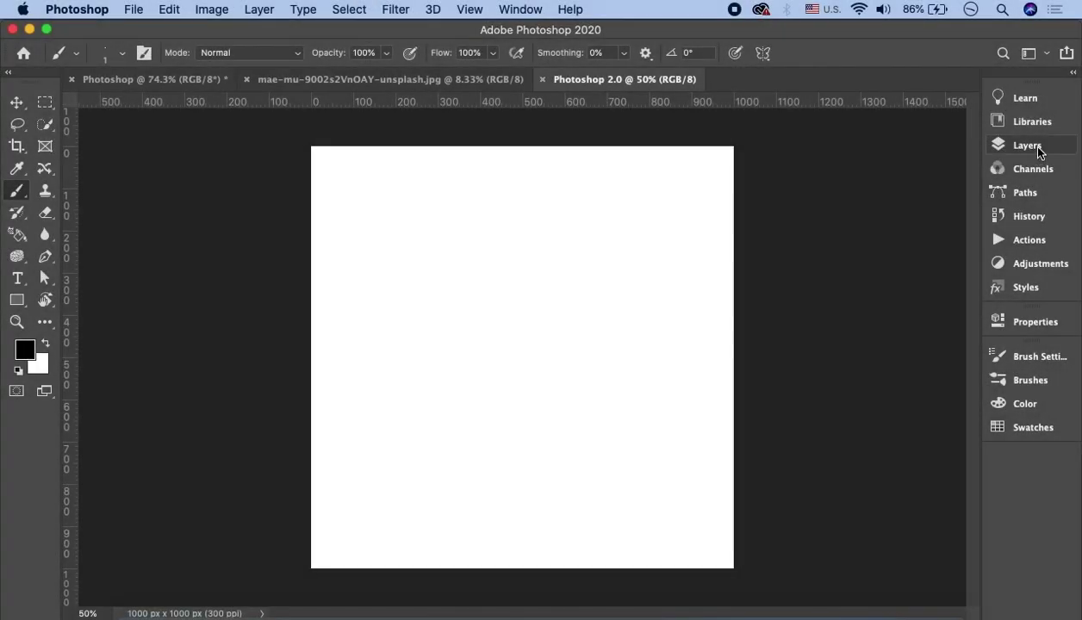
- Expand the Layers panel to show the document's locked Background layer
left_click(1015, 147)
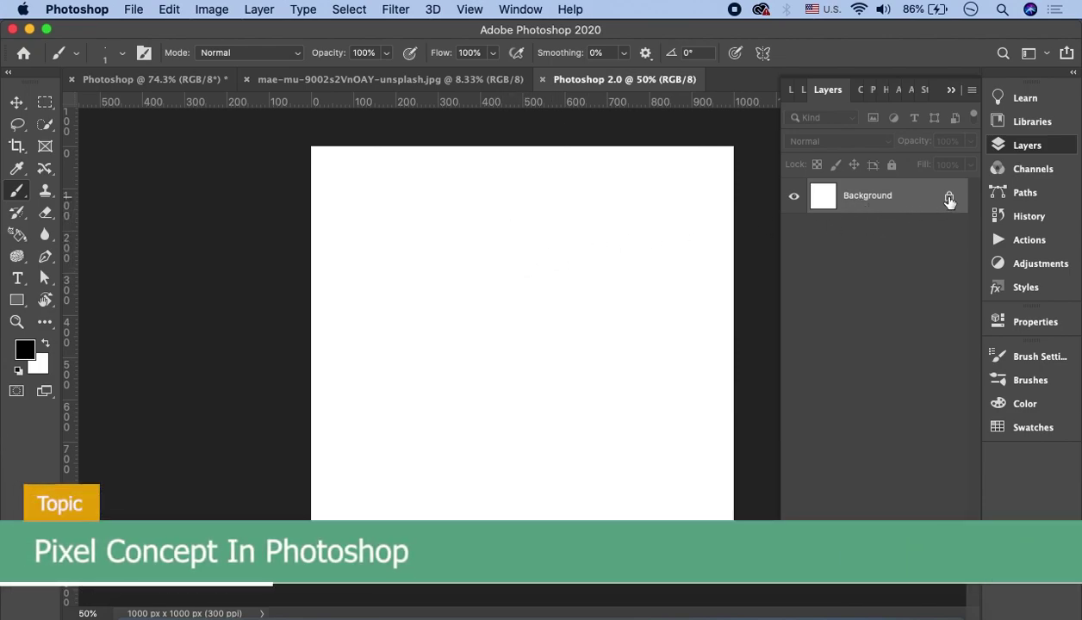
- Unlock the Background layer into Layer 0 and choose the Rectangular Marquee Tool
left_click(950, 200)
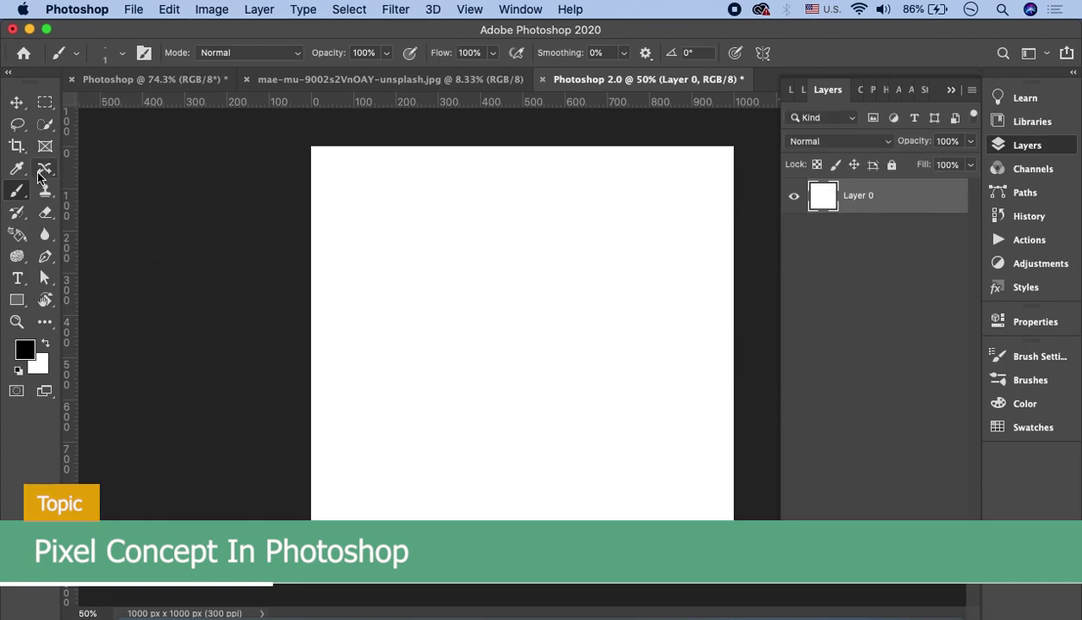
key("m")
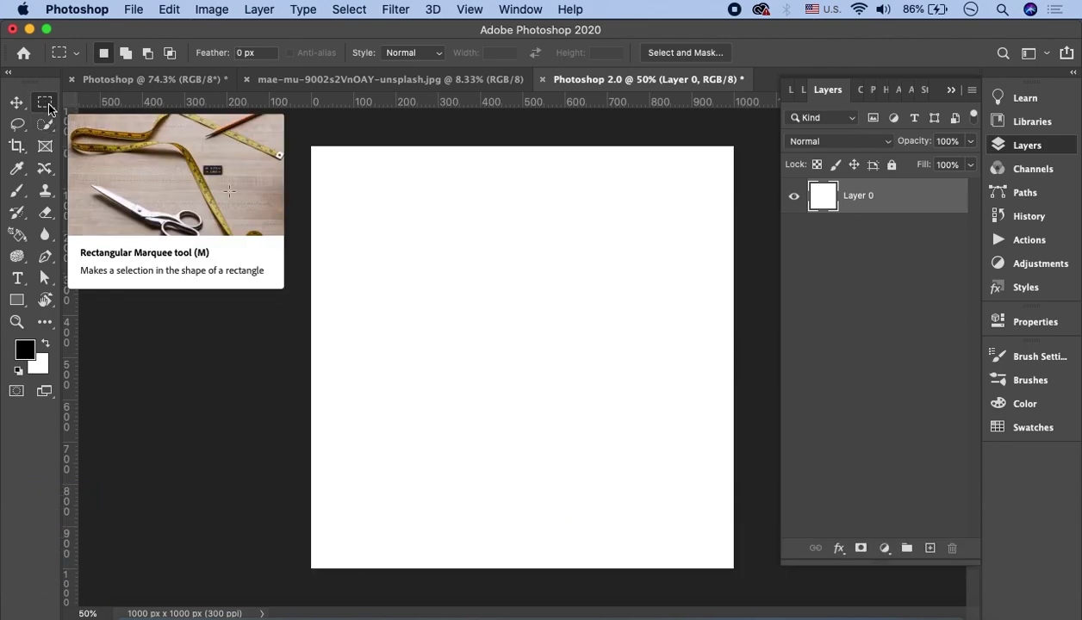
right_click(46, 105)
left_click(44, 107)
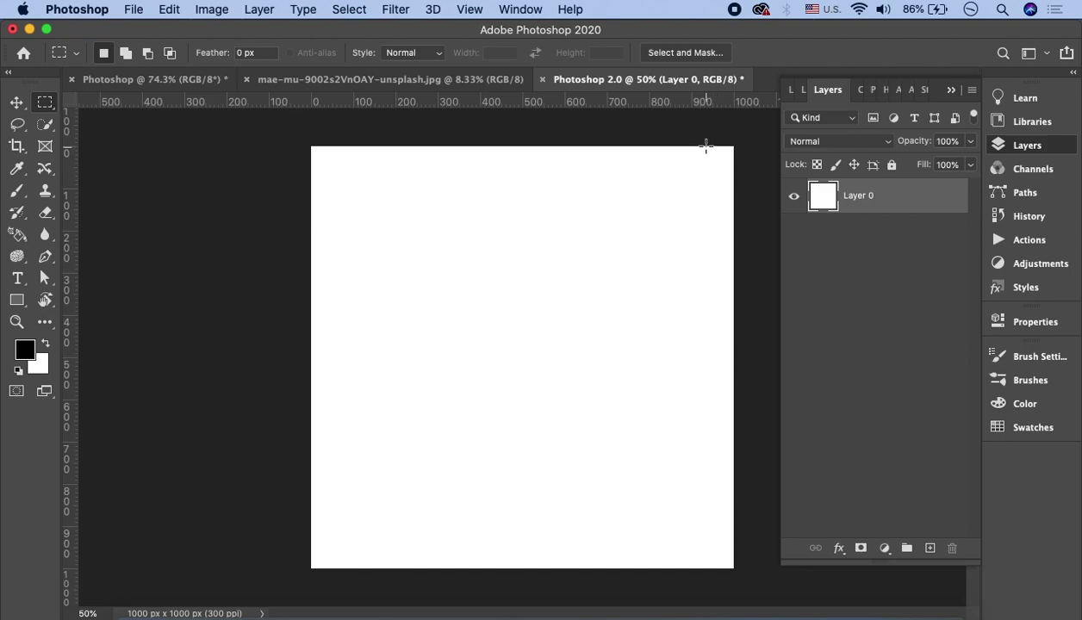
right_click(47, 104)
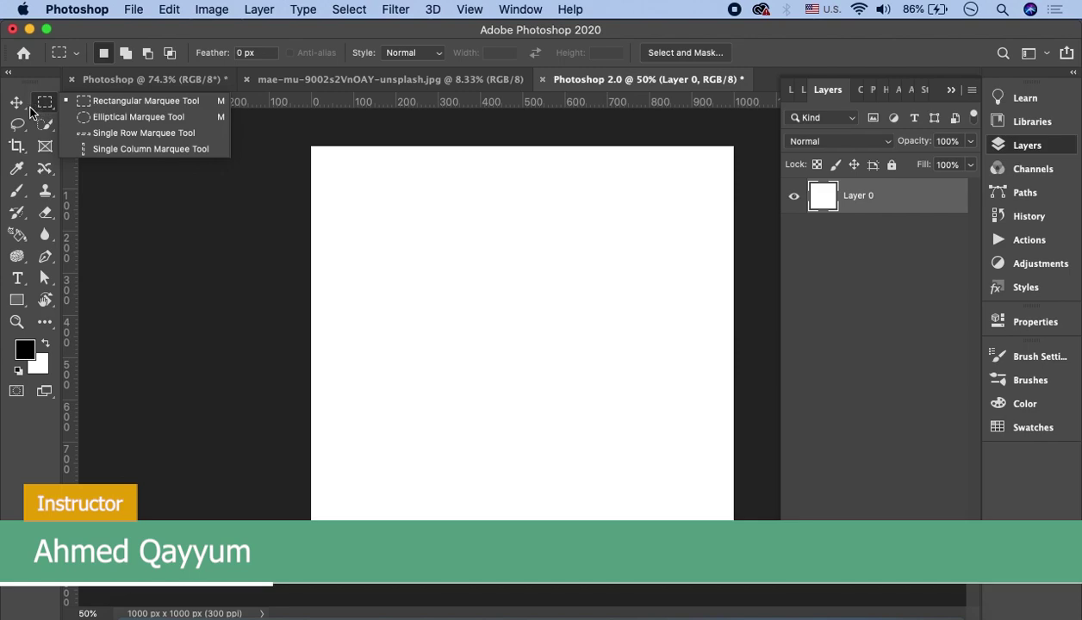
left_click(86, 105)
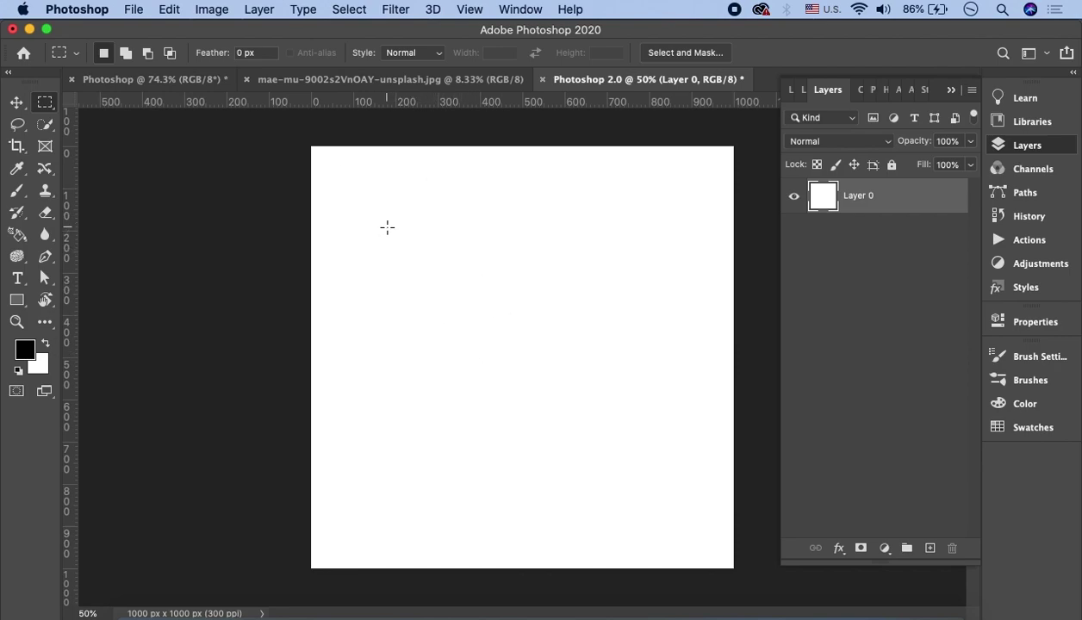
- Select a rectangle in the upper middle of the canvas and fill it with black
mouse_move(386, 227)
left_mouse_down()
mouse_move(435, 292)
mouse_move(604, 421)
mouse_move(650, 394)
left_mouse_up()
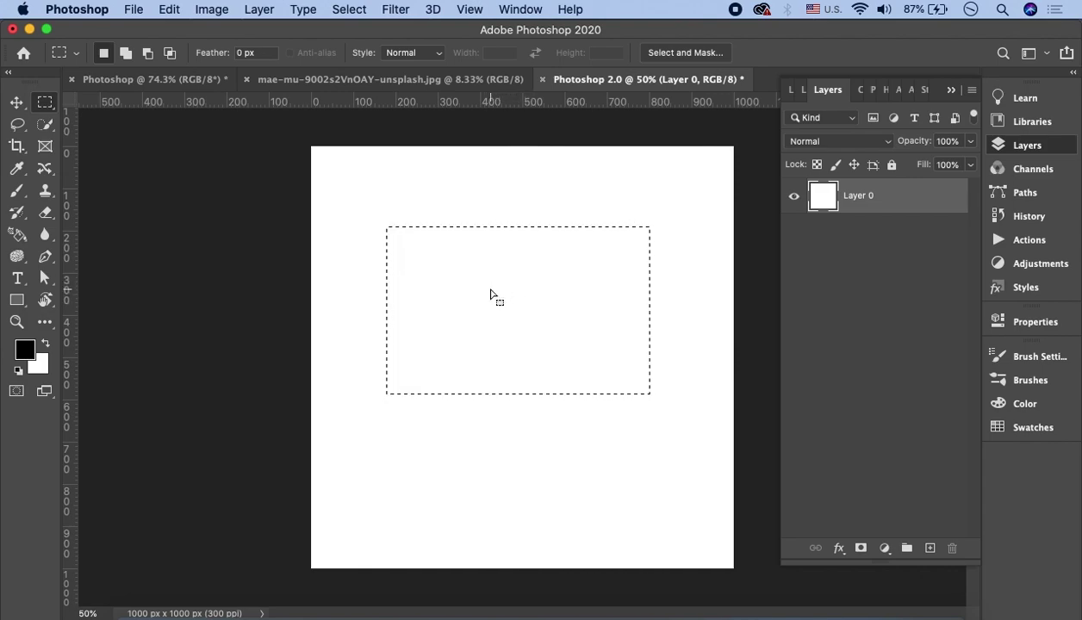
key("alt+BackSpace")
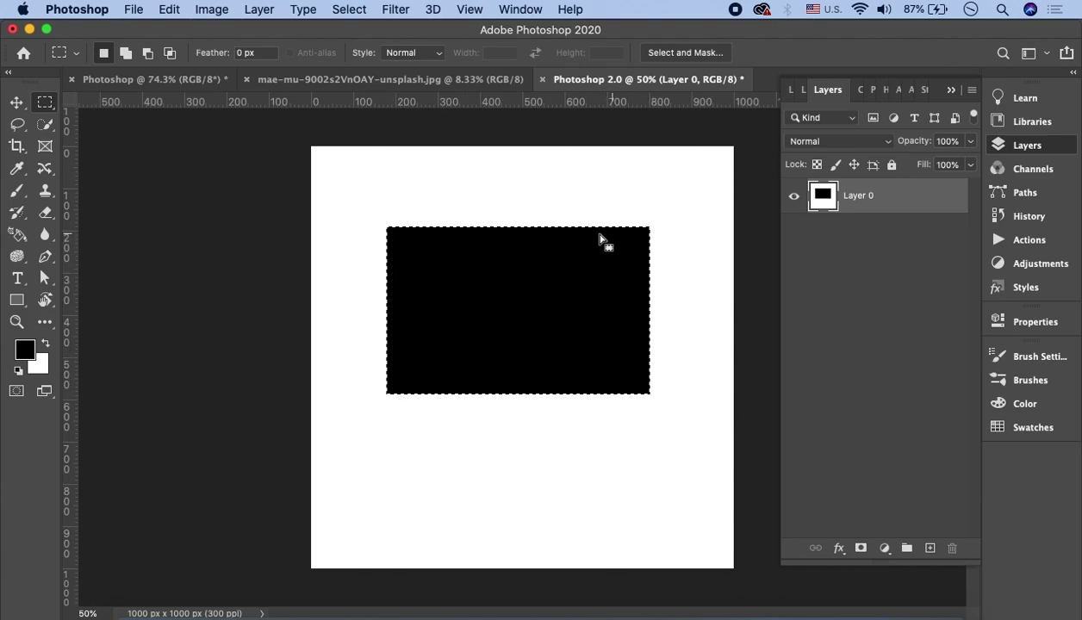
- Set the foreground colour to red and refill the selected rectangle with it
left_click(25, 350)
left_click(777, 147)
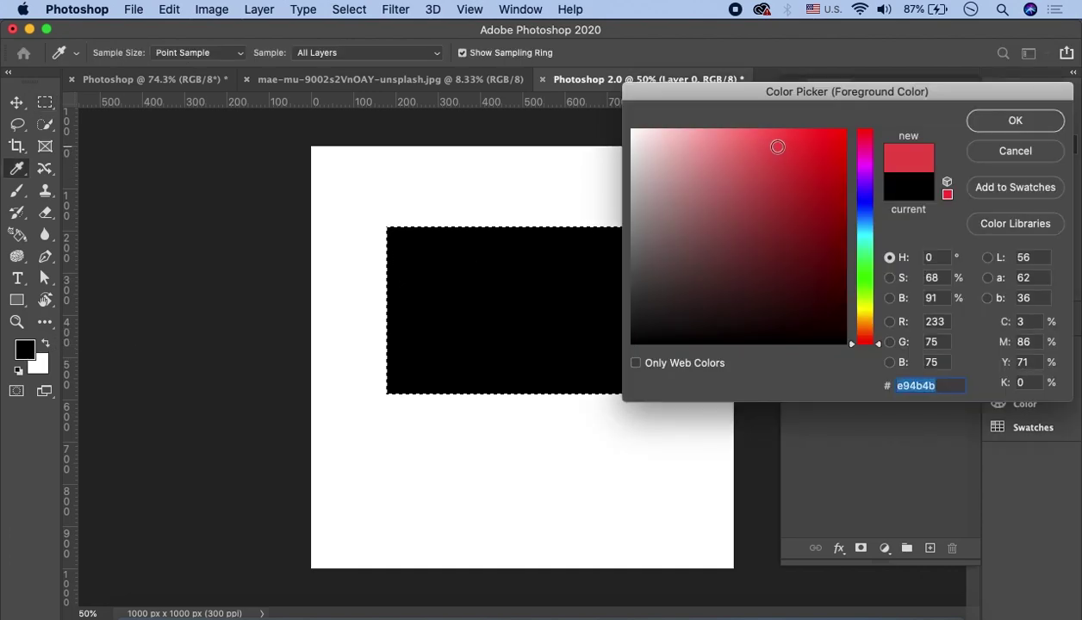
left_click(1004, 122)
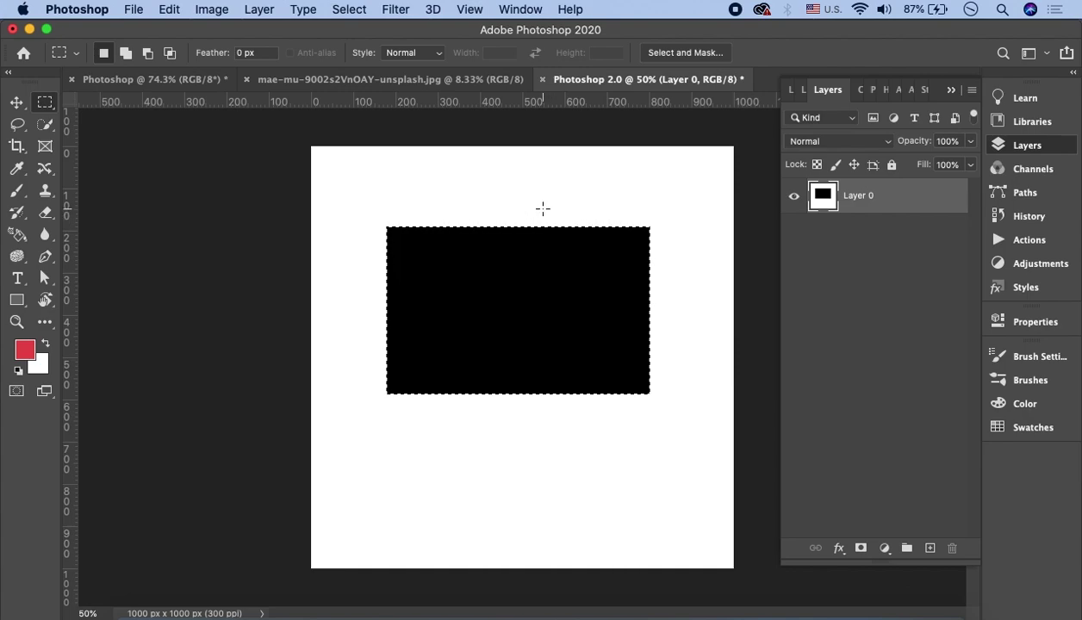
key("alt")
key("alt+BackSpace")
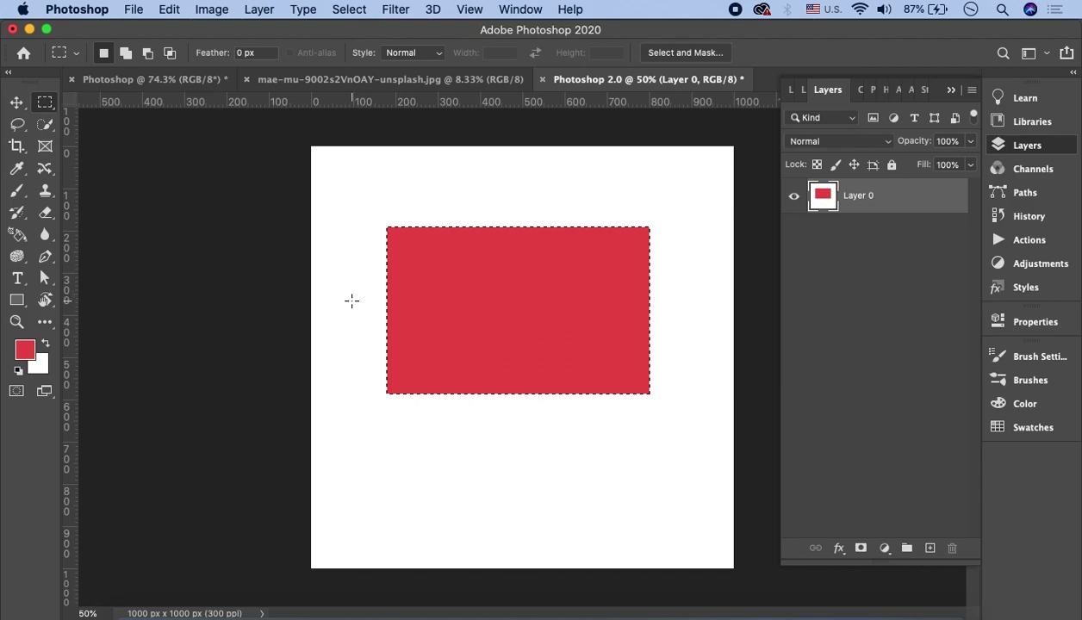
- Deselect, then zoom in on the red rectangle's lower edge until the pixel grid appears
left_click(354, 296)
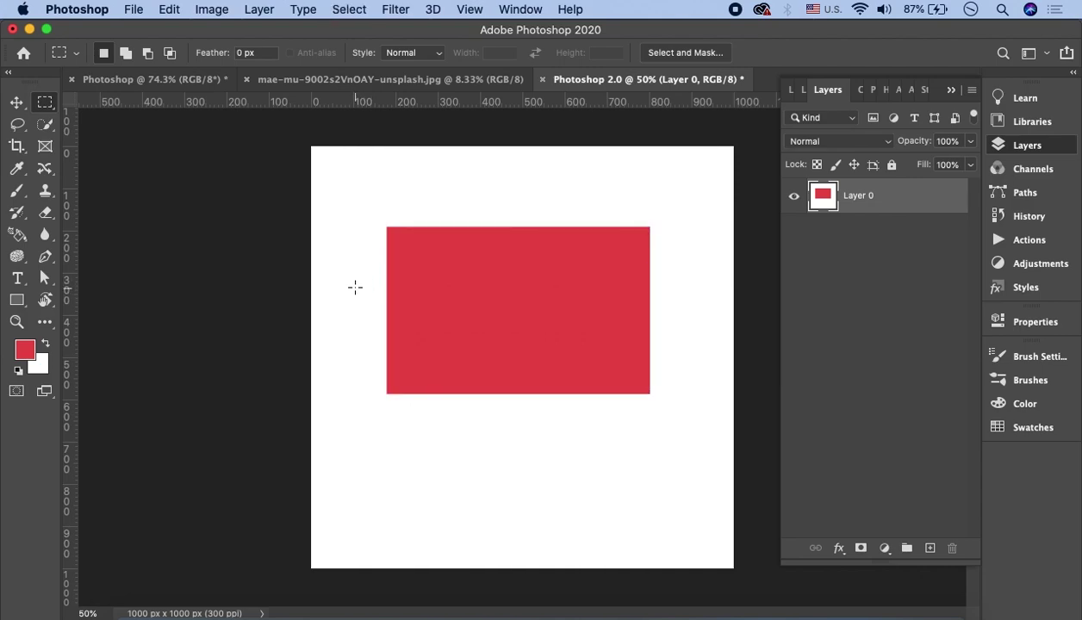
scroll(379, 306, "up", 5)
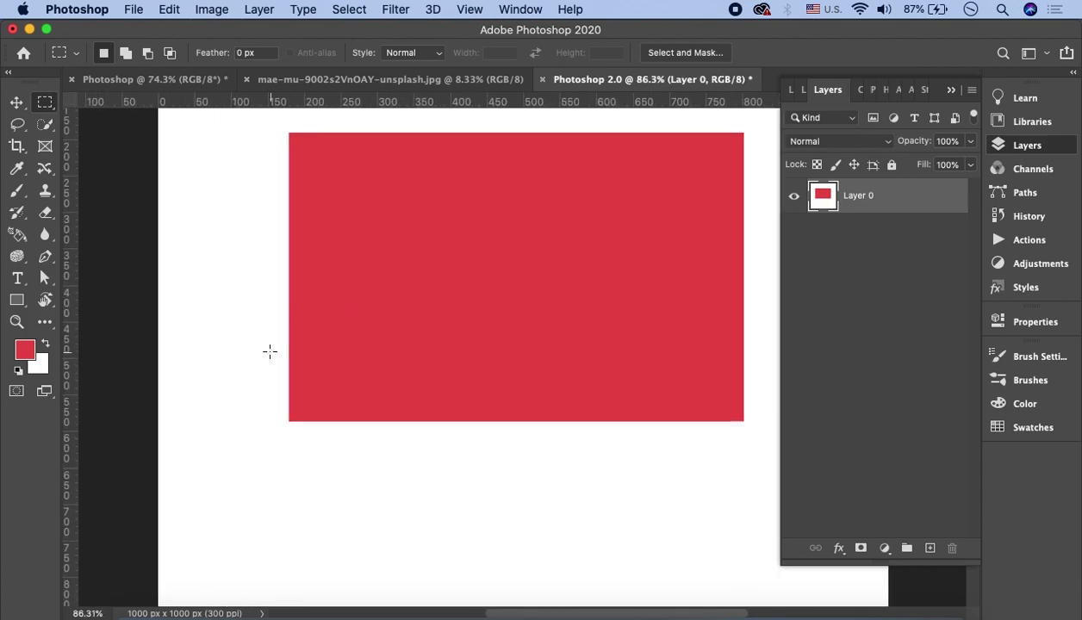
scroll(268, 352, "up", 3)
scroll(193, 427, "right", 3)
scroll(258, 386, "left", 5)
scroll(403, 325, "up", 3)
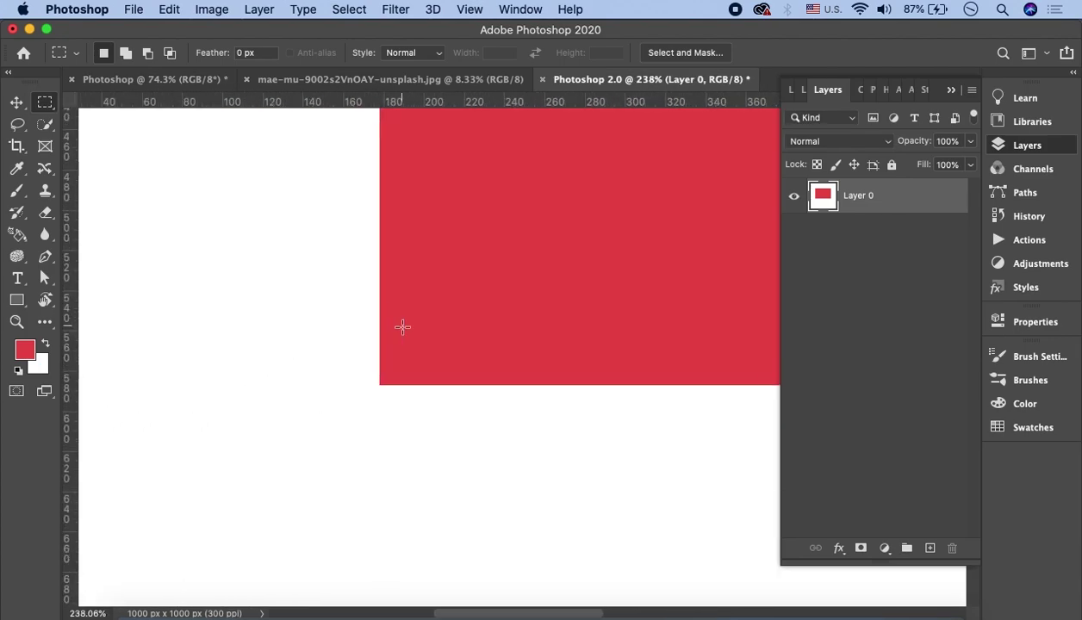
scroll(345, 370, "up", 2)
scroll(327, 397, "up", 2)
scroll(310, 435, "up", 2)
scroll(315, 435, "down", 3)
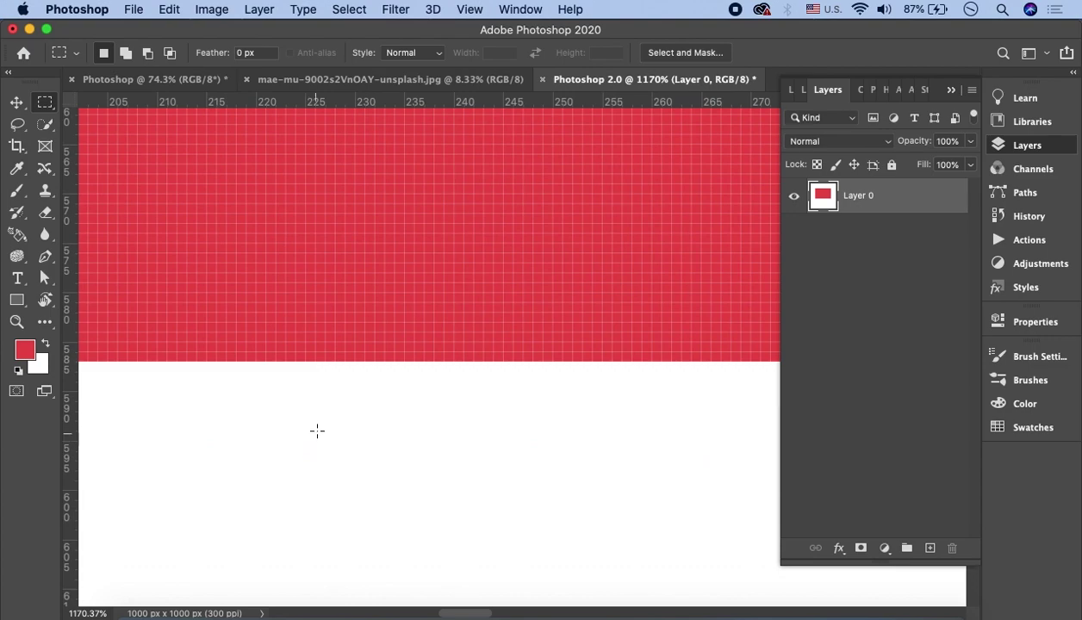
scroll(327, 380, "up", 2)
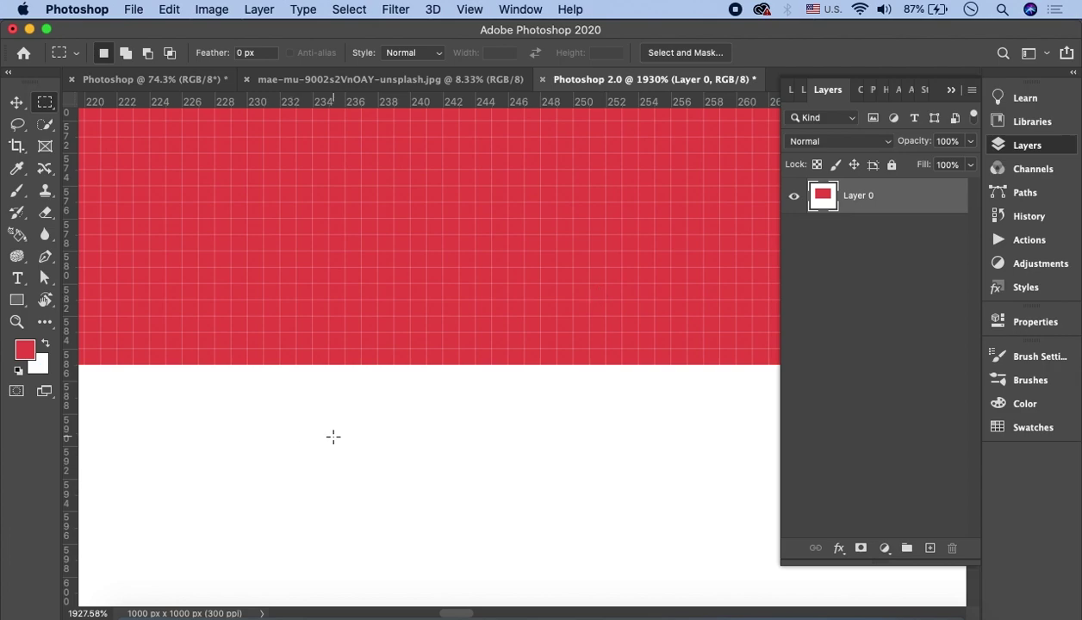
- With the Brush tool active, zoom out to about 78% so the red rectangle is fully visible
left_click(17, 190)
scroll(422, 356, "down", 5)
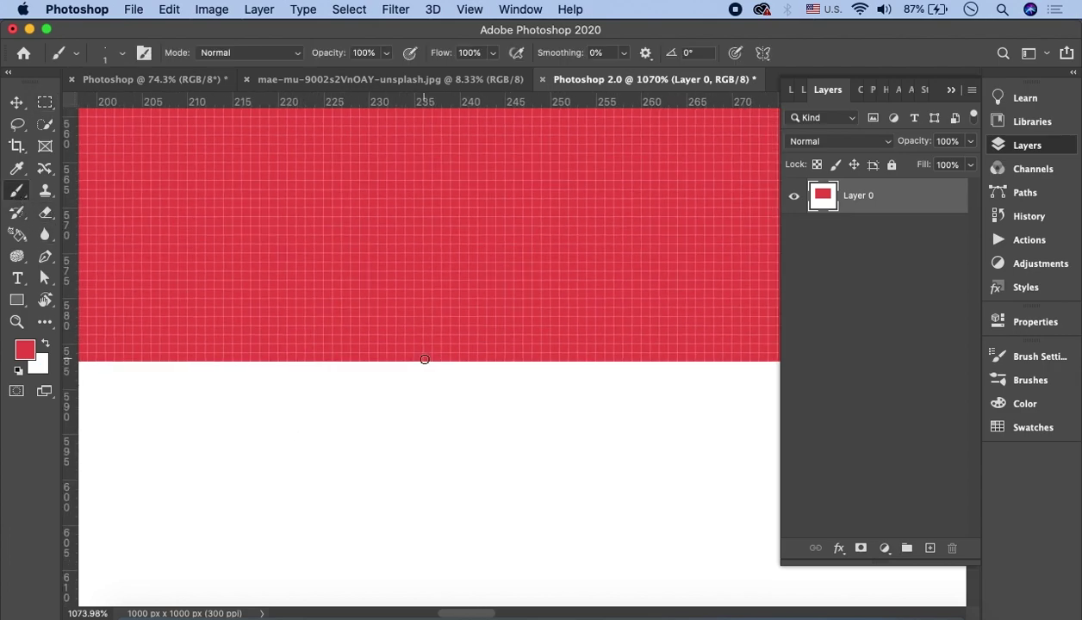
scroll(418, 366, "down", 2)
scroll(417, 366, "down", 4)
scroll(410, 367, "down", 2)
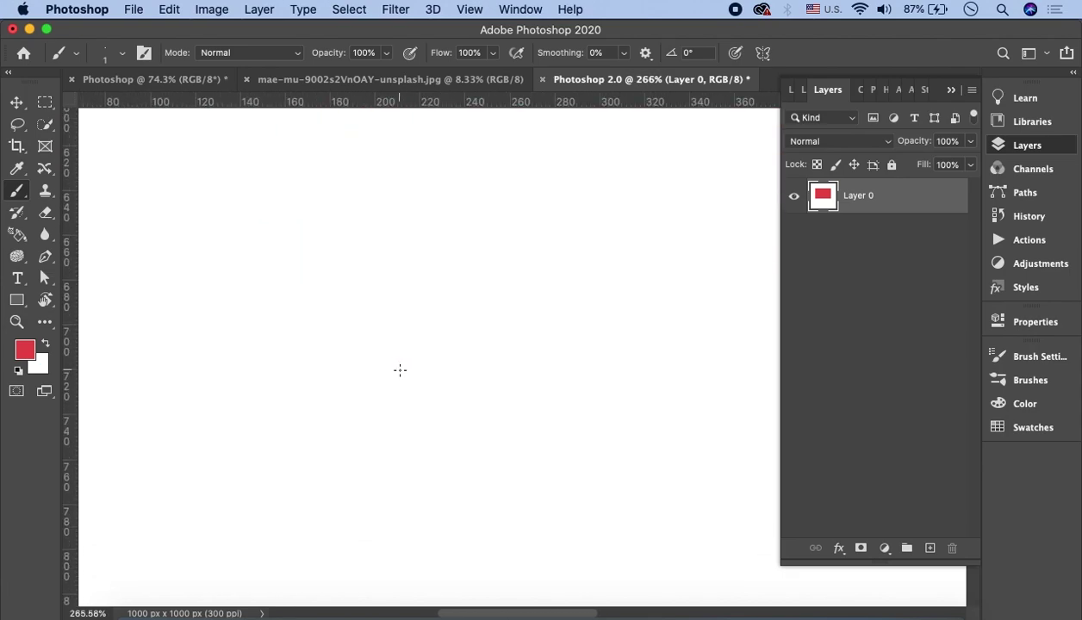
scroll(400, 369, "down", 1)
scroll(394, 370, "down", 2)
scroll(389, 369, "down", 1)
scroll(389, 367, "down", 1)
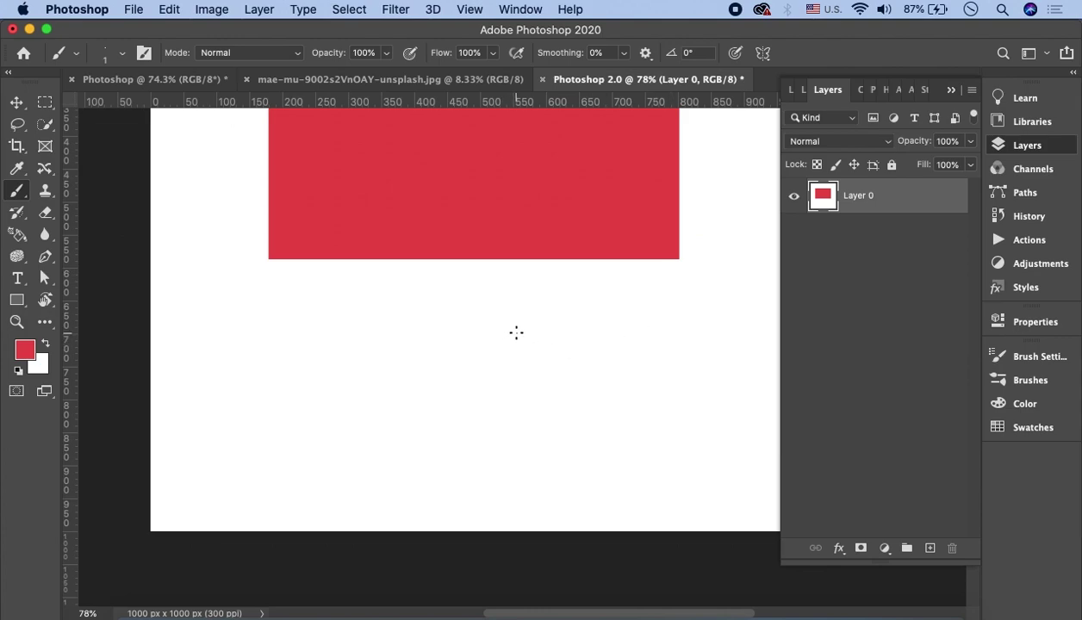
scroll(532, 323, "up", 3)
scroll(532, 323, "up", 3)
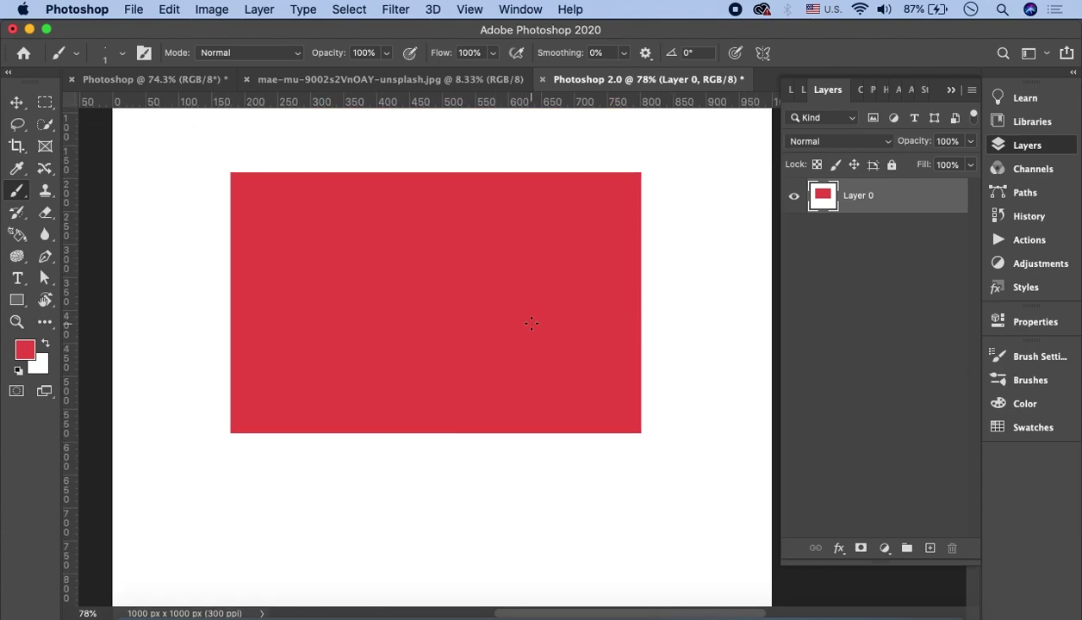
scroll(532, 323, "up", 1)
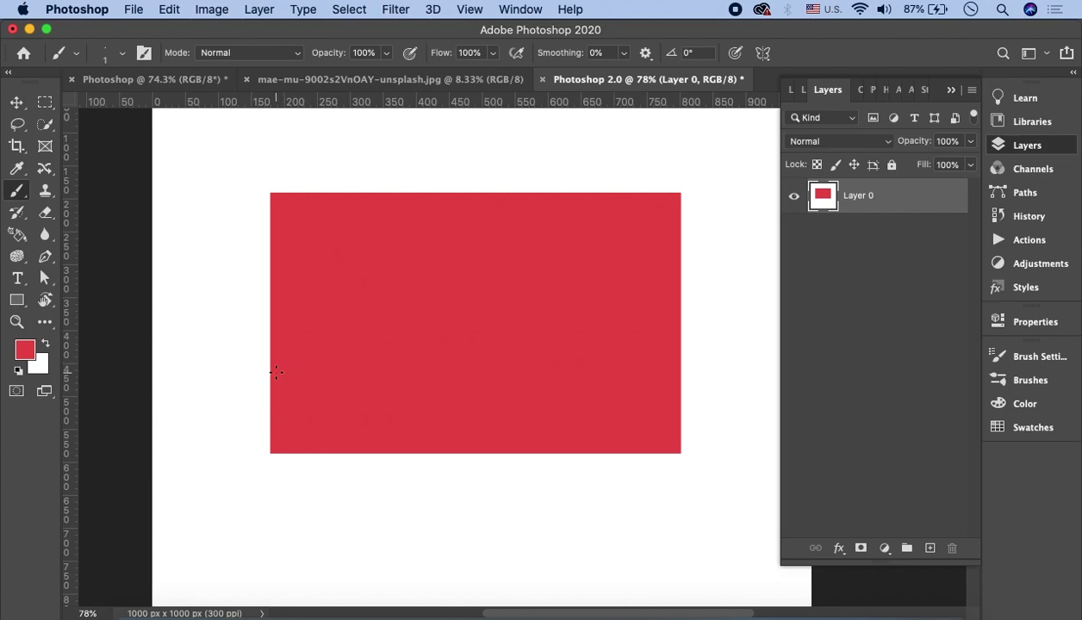
- Select a large area around the red rectangle and clear it to white
left_click(45, 102)
mouse_move(257, 178)
left_mouse_down()
mouse_move(651, 457)
mouse_move(691, 466)
left_mouse_up()
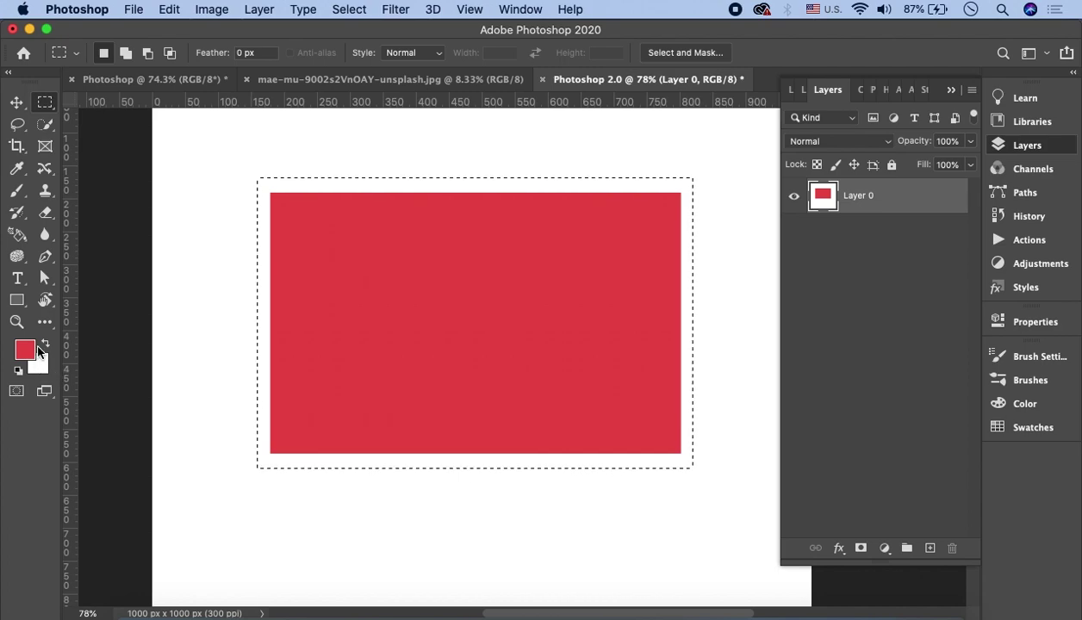
key("super+BackSpace")
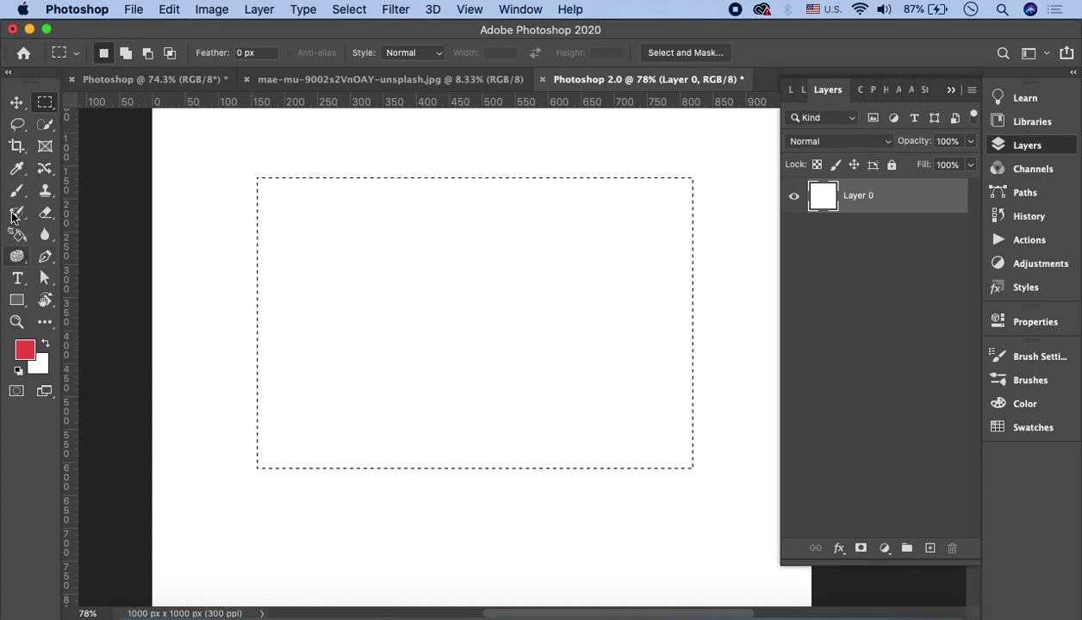
- Deselect, set a 30 px brush, and paint three red squiggles across the upper canvas
left_click(16, 190)
key("ctrl+d")
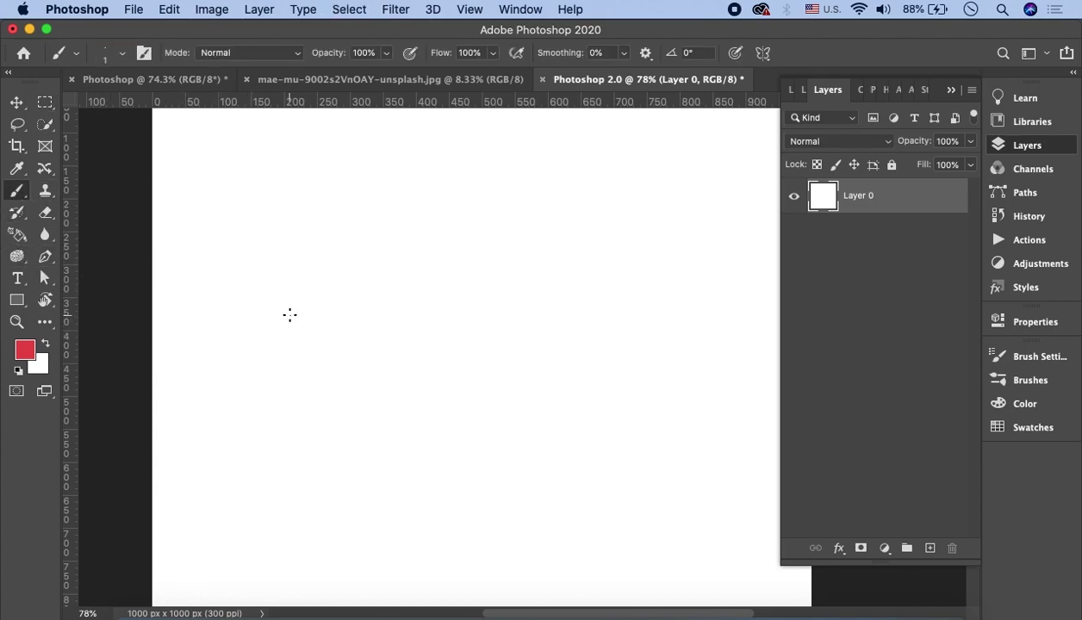
key("bracketright")
key("bracketright")
key("bracketright")
left_click_drag(288, 252, 500, 343)
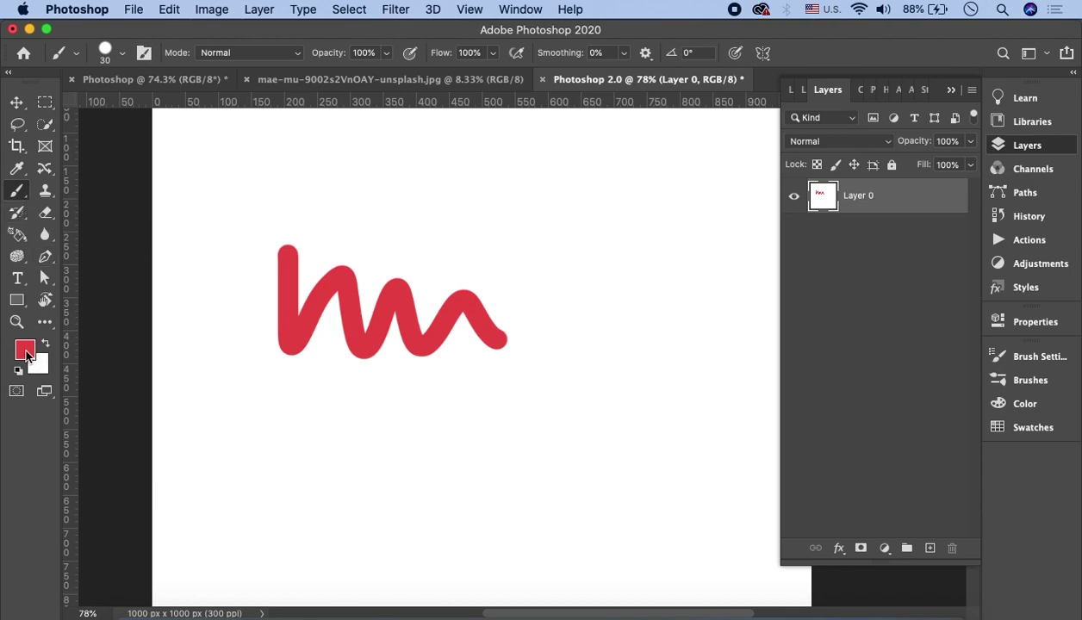
mouse_move(573, 214)
left_mouse_down()
mouse_move(614, 293)
mouse_move(642, 308)
left_mouse_up()
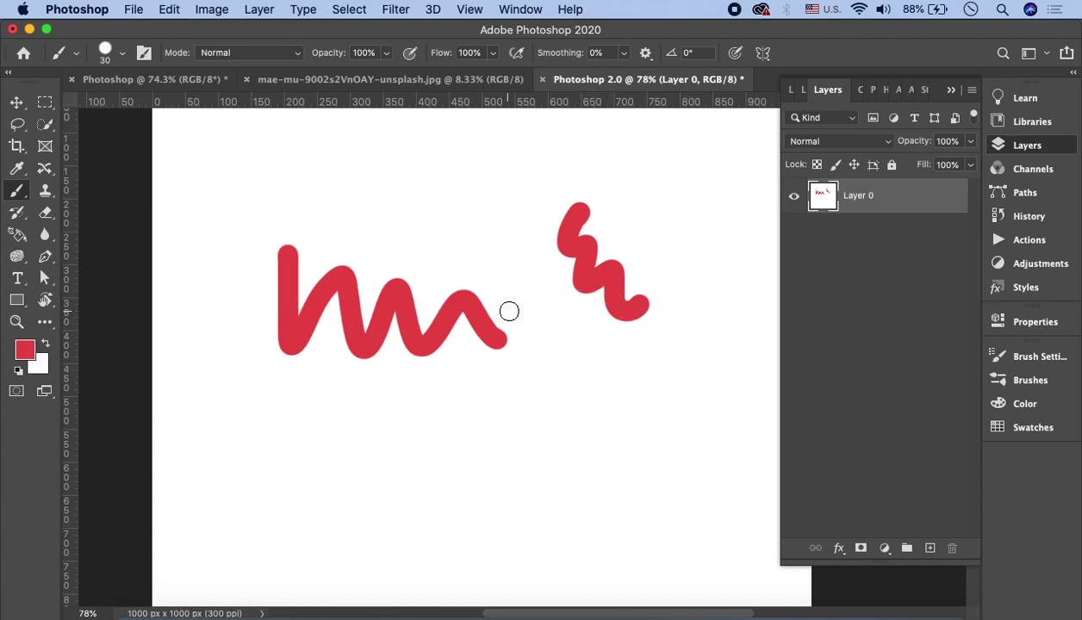
mouse_move(256, 164)
left_mouse_down()
mouse_move(208, 256)
mouse_move(282, 232)
mouse_move(259, 301)
mouse_move(370, 213)
mouse_move(319, 340)
left_mouse_up()
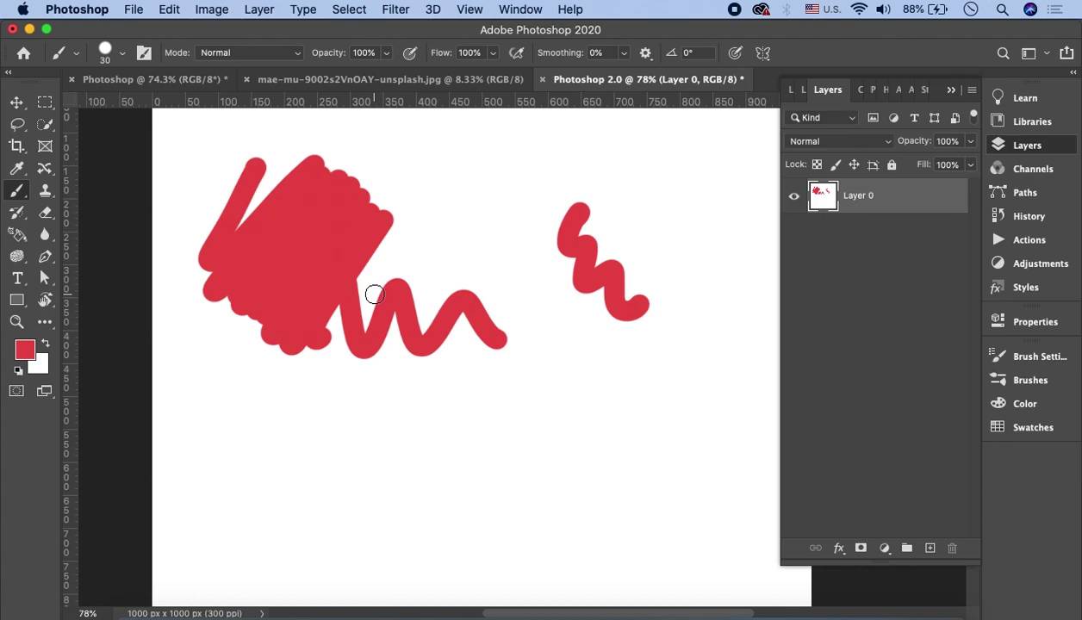
- Erase the red strokes with a rectangular selection, then add an empty Layer 1 above Layer 0
left_click(45, 102)
left_click_drag(173, 119, 666, 393)
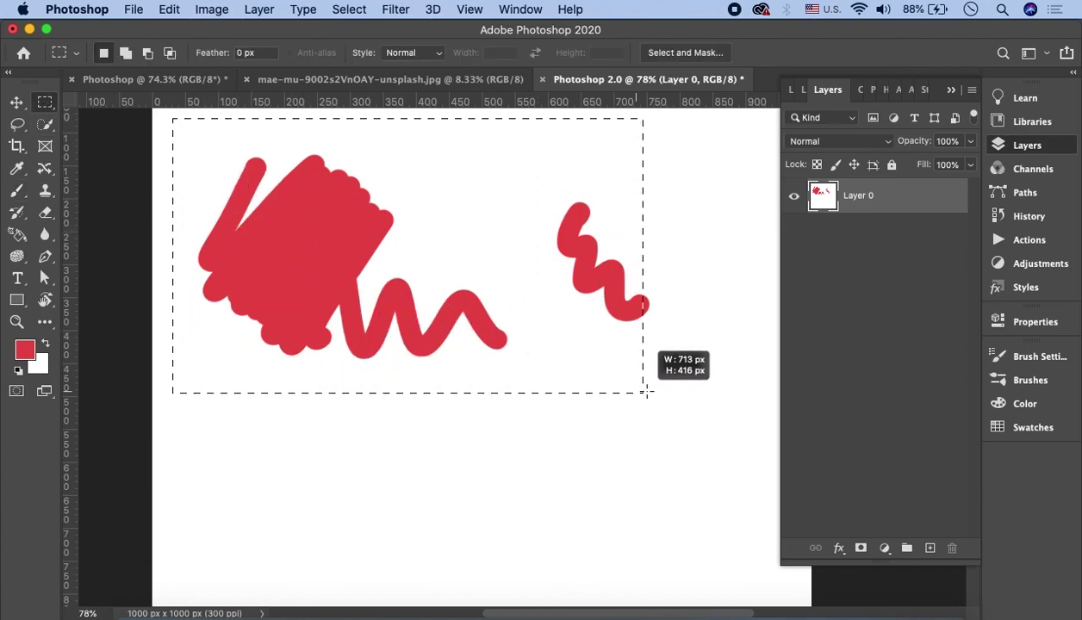
key("BackSpace")
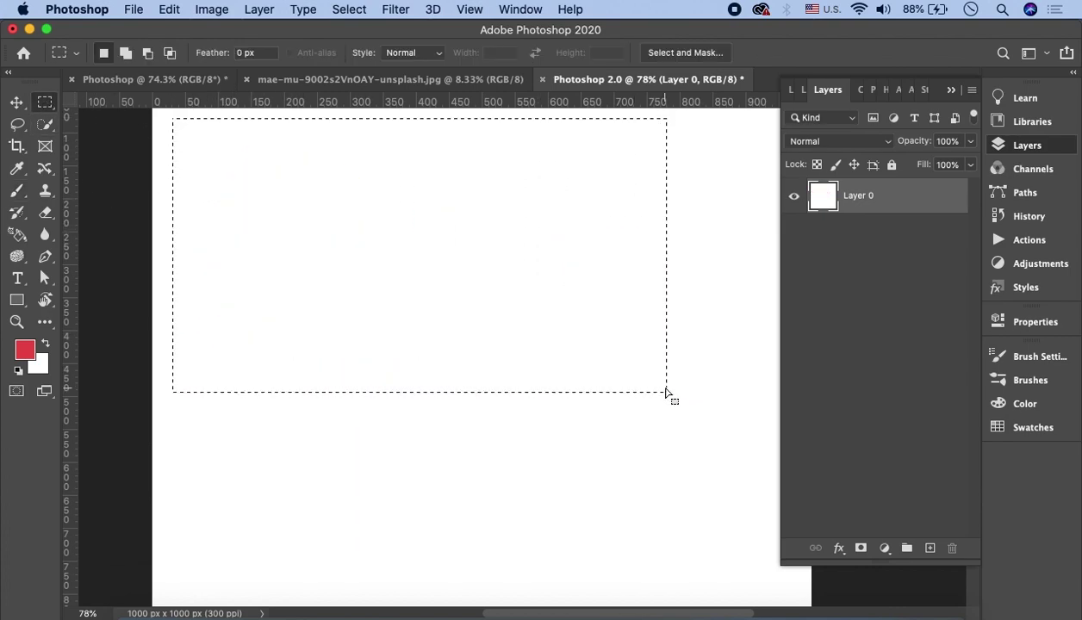
left_click(447, 232)
left_click(931, 549)
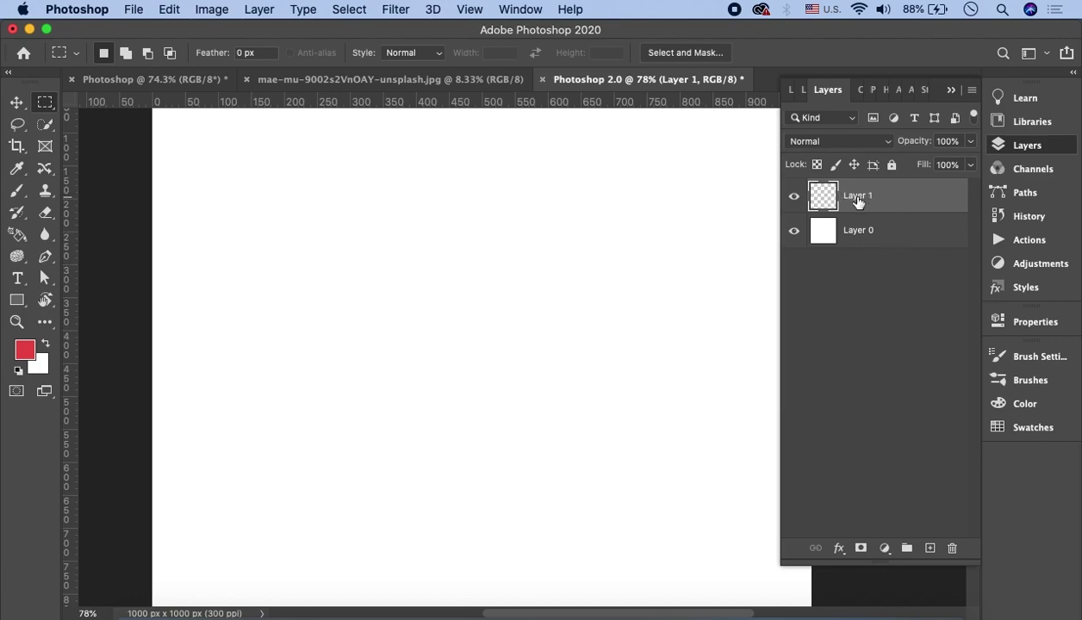
- Hide Layer 0 and fill a rectangular marquee on Layer 1 with the foreground red, then deselect
left_click(794, 231)
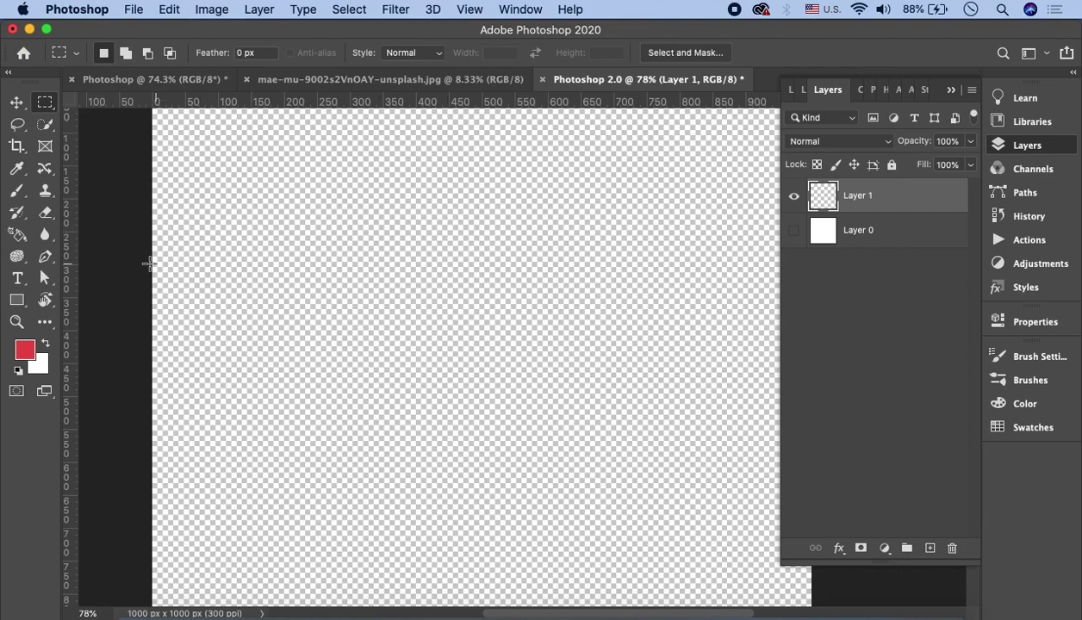
left_click_drag(253, 187, 570, 445)
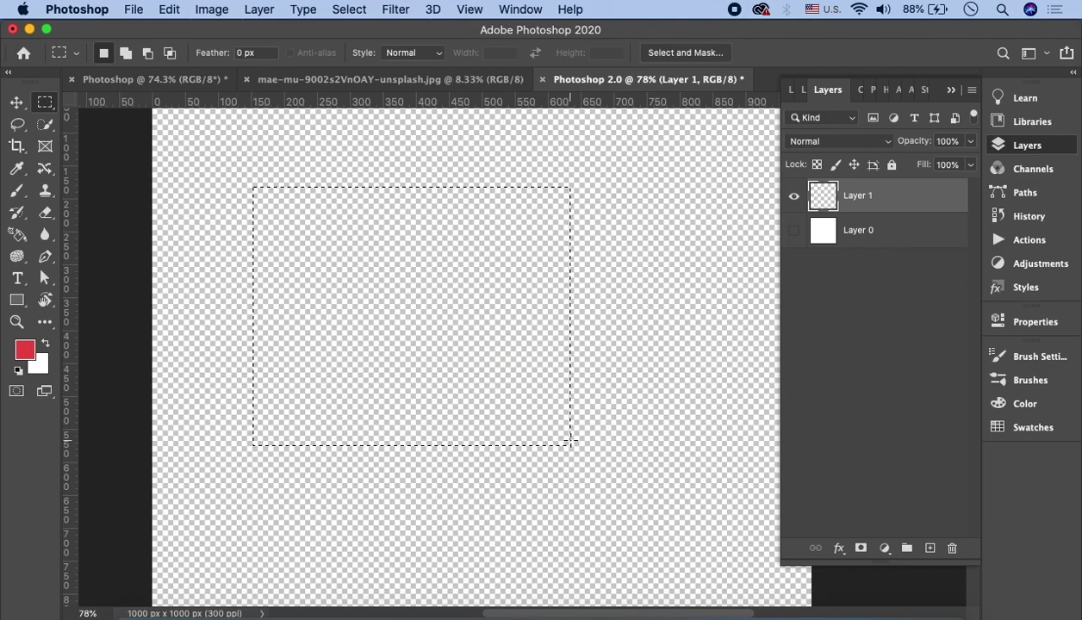
key("alt")
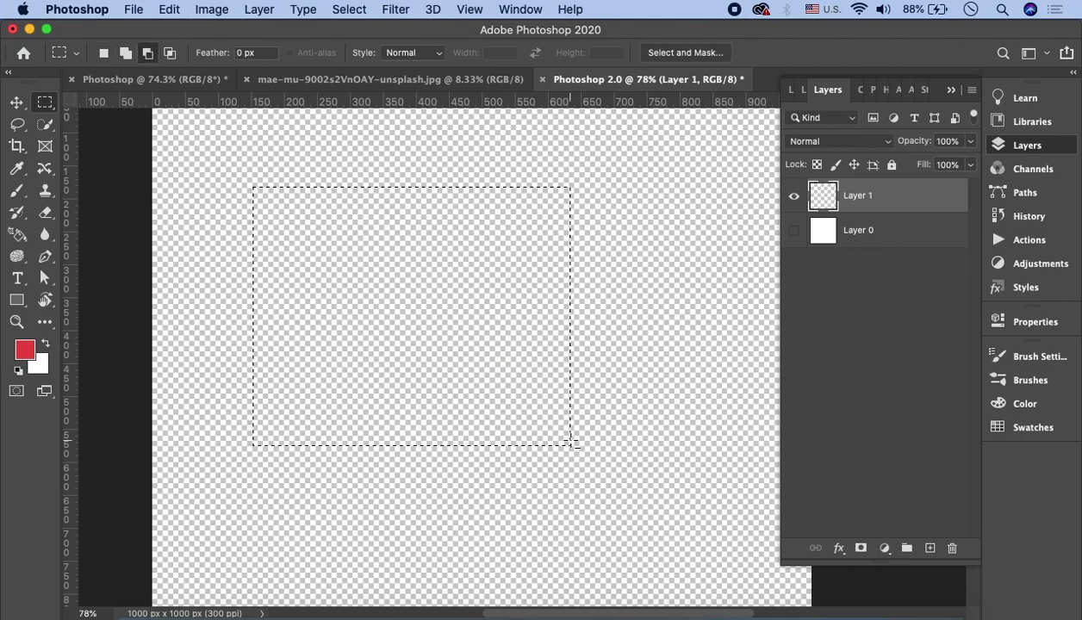
key("alt+BackSpace")
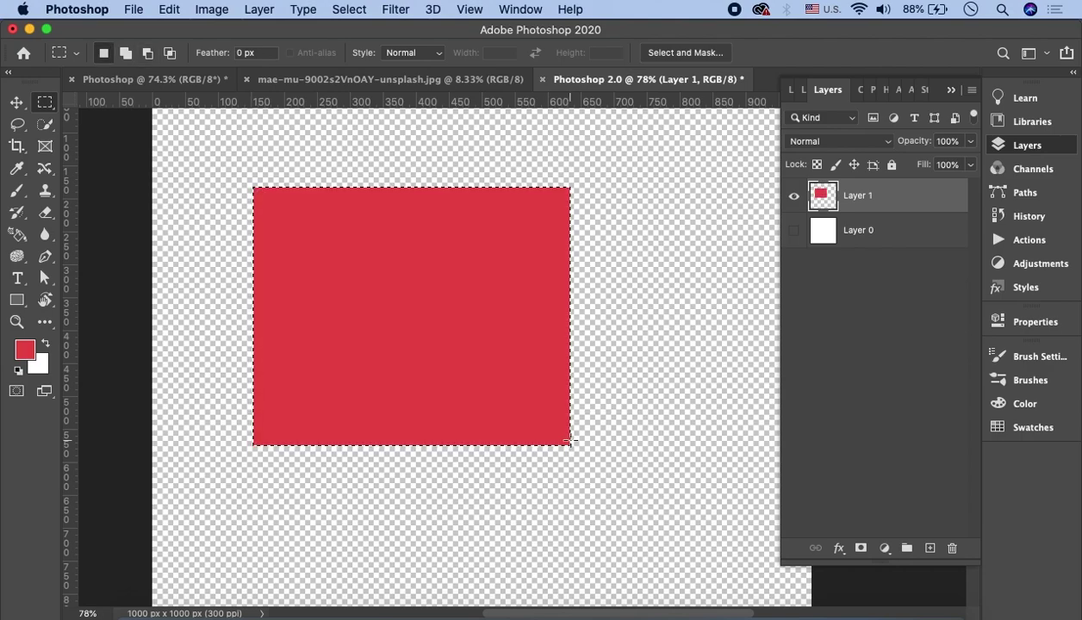
left_click(297, 317)
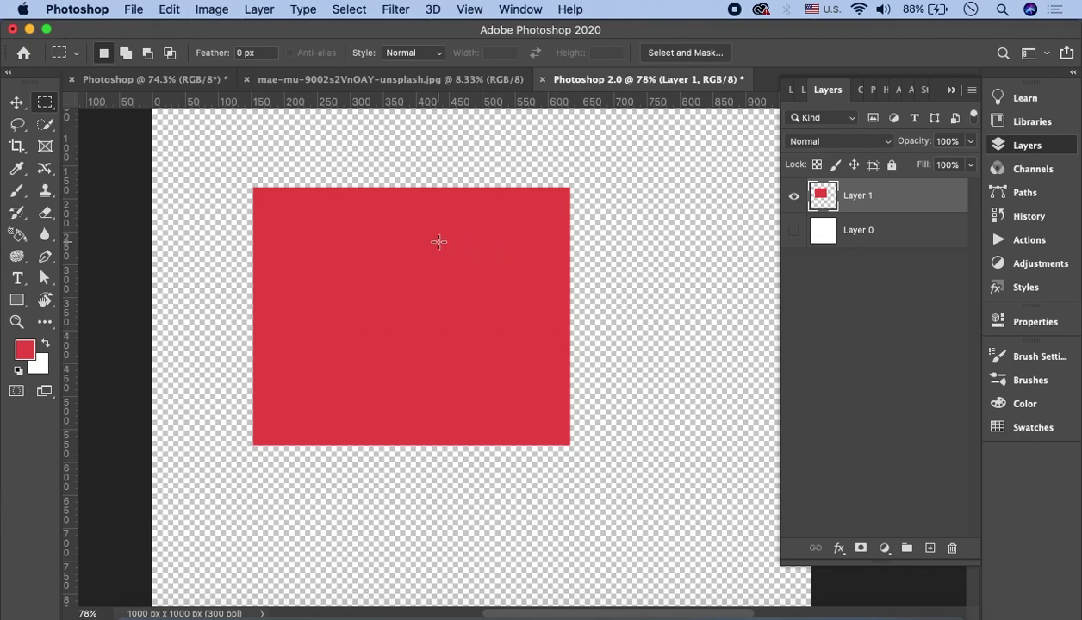
left_click(16, 102)
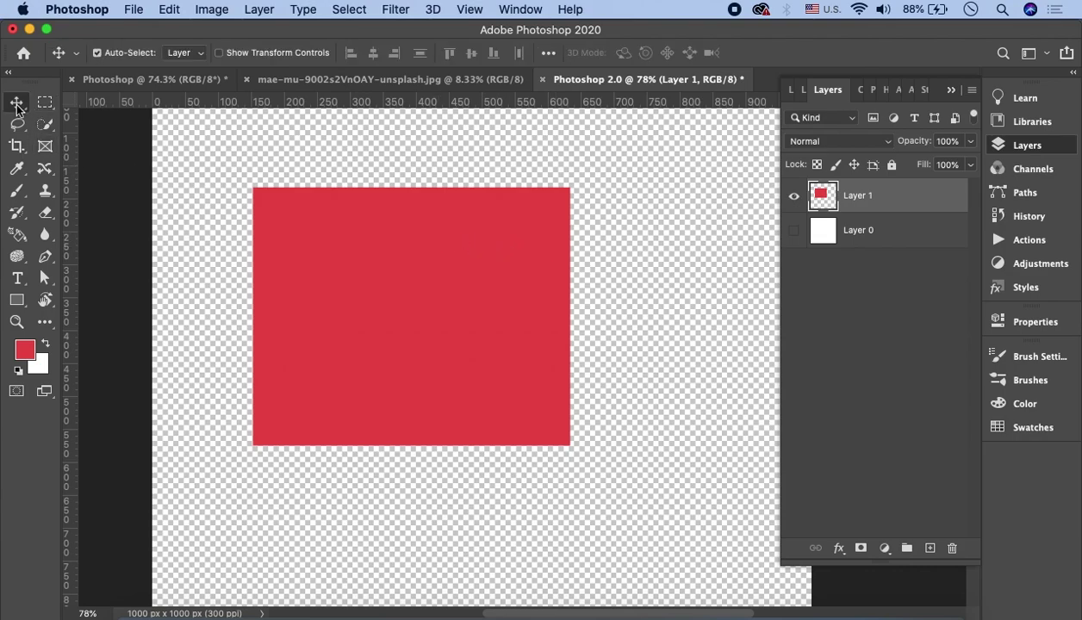
- Show white Layer 0 again, drag the red rectangle further right, and keep Layer 1 active
left_click(794, 231)
mouse_move(427, 306)
left_mouse_down()
mouse_move(481, 329)
mouse_move(492, 302)
left_mouse_up()
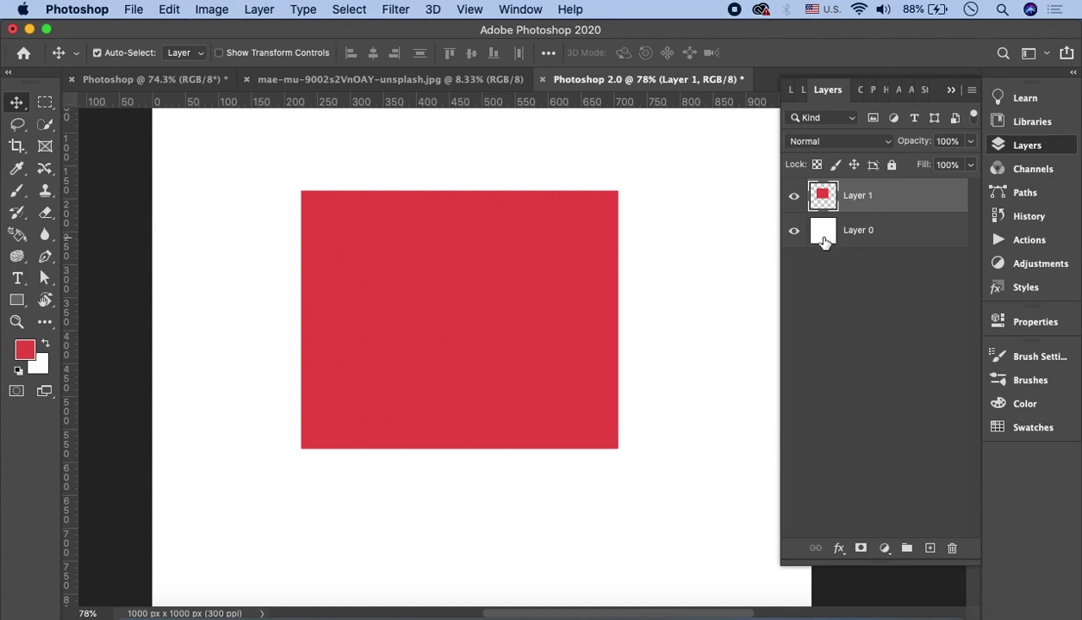
left_click_drag(415, 320, 424, 311)
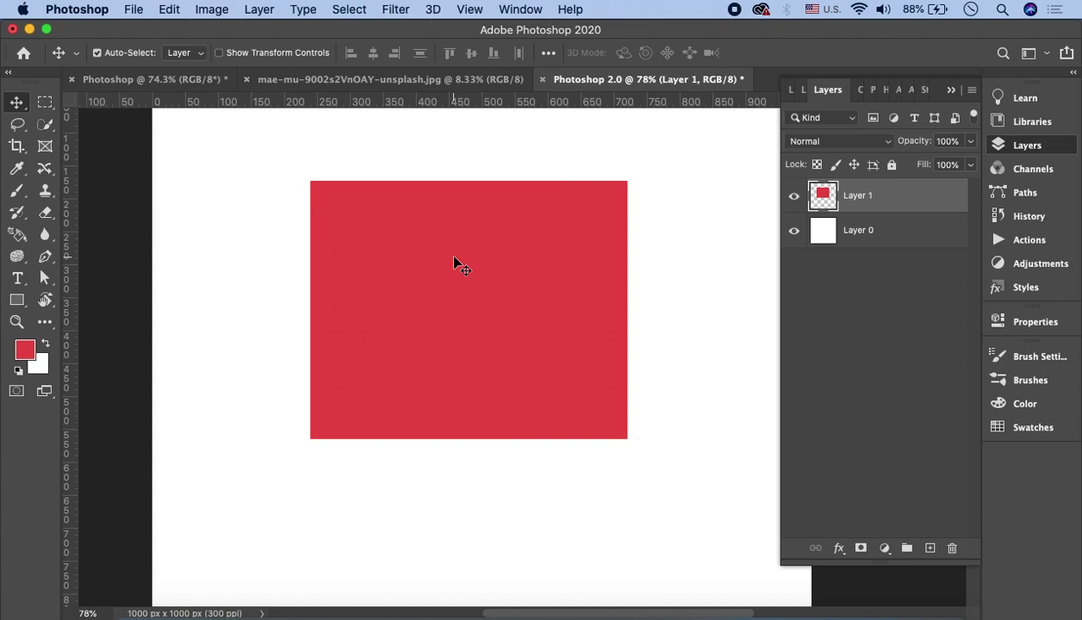
left_click(870, 233)
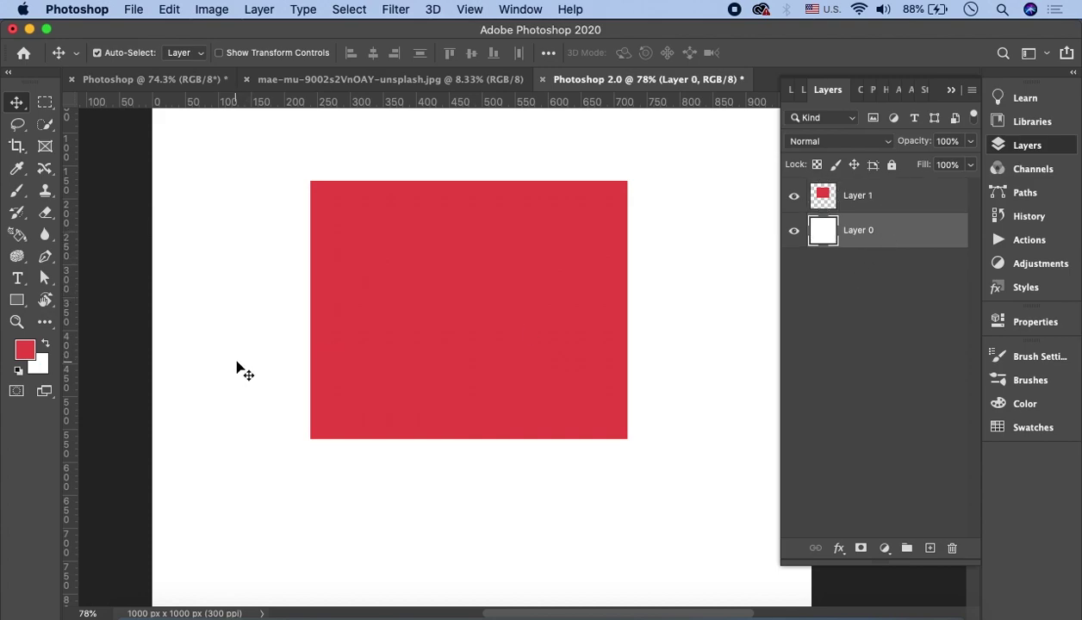
left_click(888, 200)
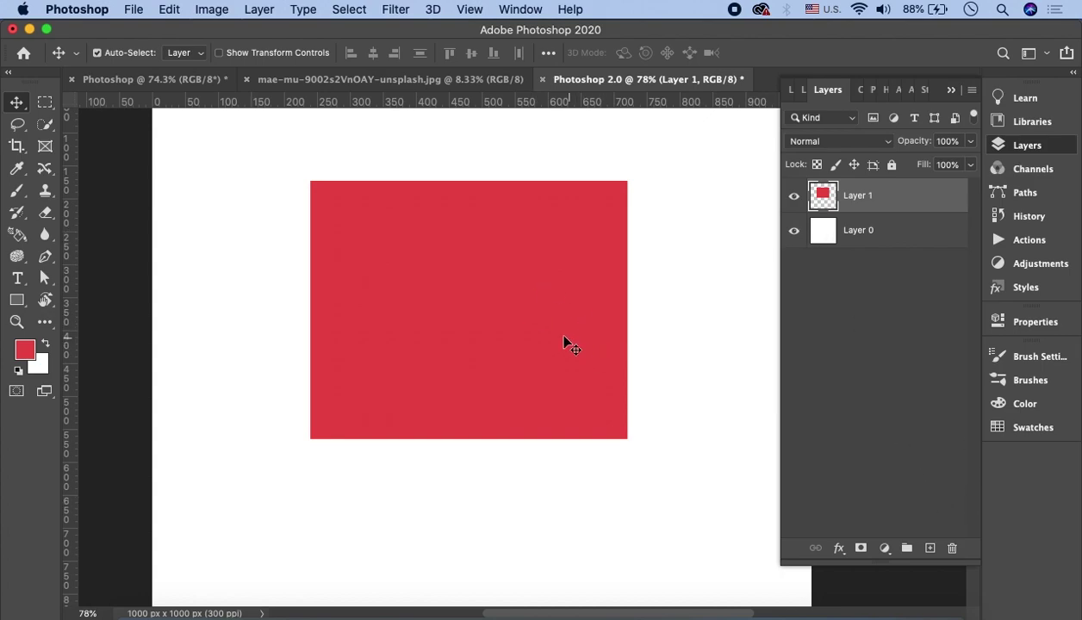
- Drag the red rectangle left, right and down across the canvas, leaving it near the middle
mouse_move(567, 343)
left_mouse_down()
mouse_move(515, 334)
mouse_move(556, 345)
left_mouse_up()
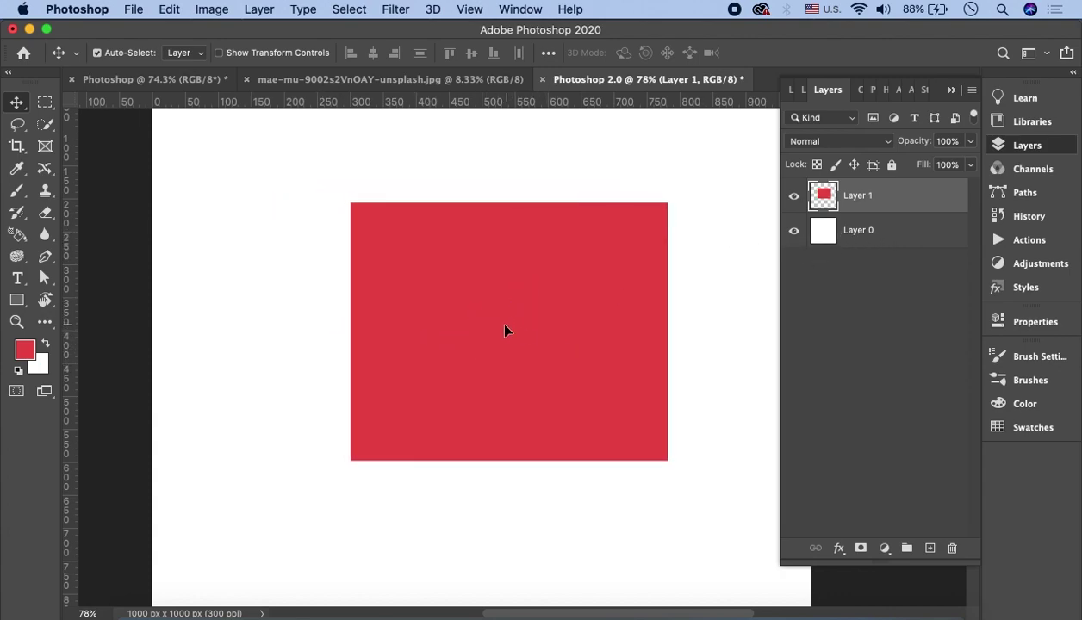
mouse_move(505, 331)
left_mouse_down()
mouse_move(474, 322)
mouse_move(473, 335)
left_mouse_up()
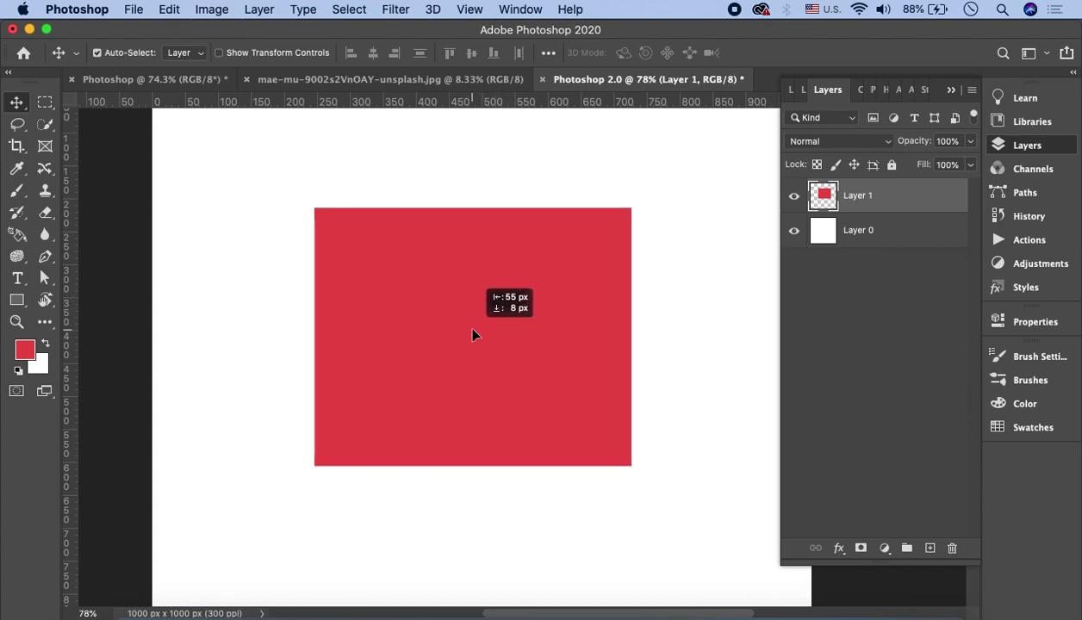
left_click_drag(473, 335, 498, 323)
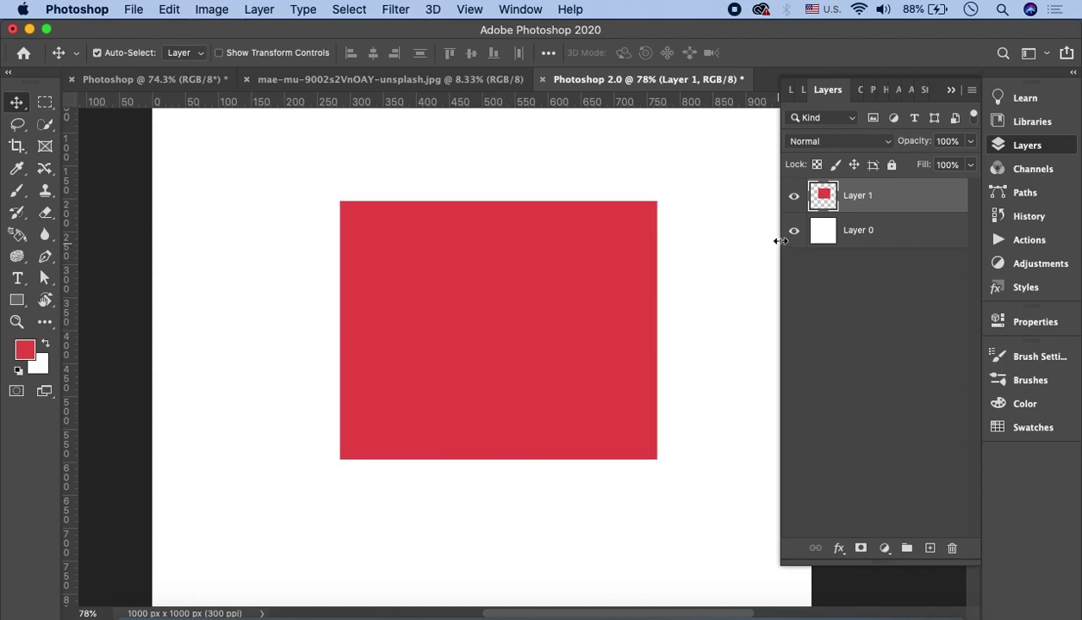
left_click_drag(565, 320, 566, 349)
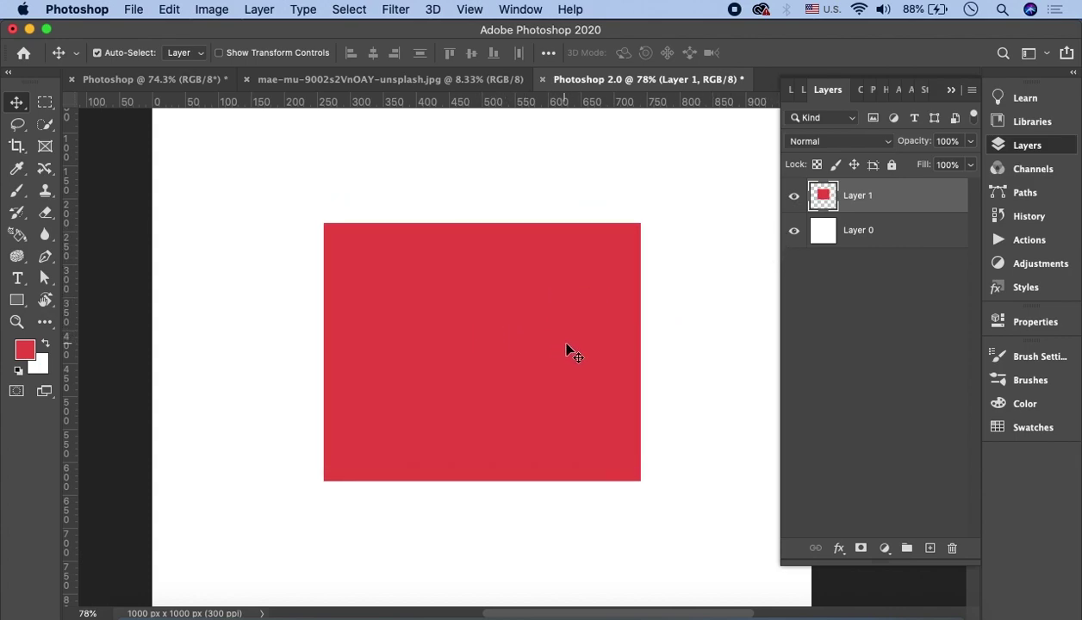